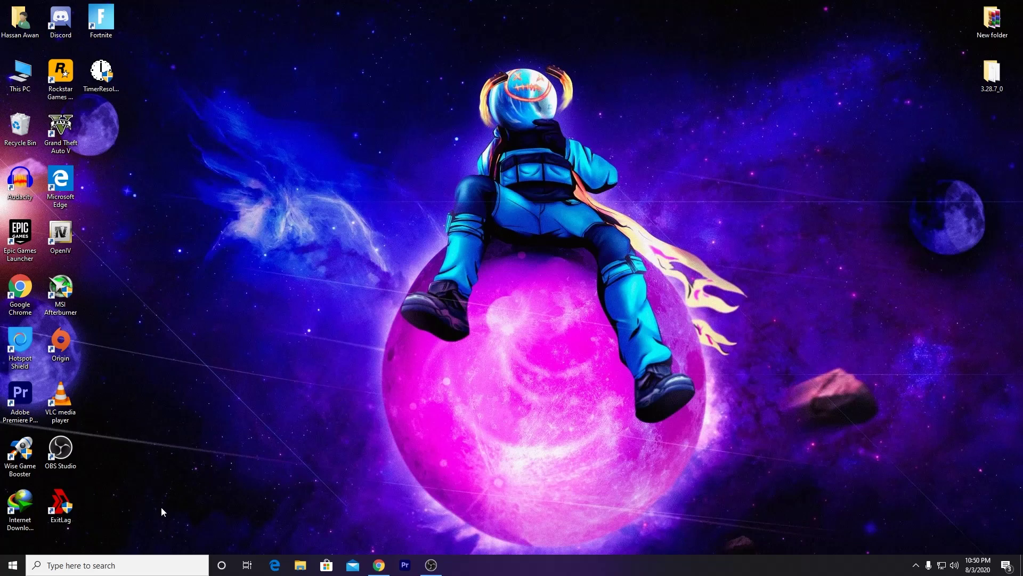
Search Windows for 'create a restore point' and open System Properties' restore settings
{"action": "left_click", "coordinate": [89, 566]}
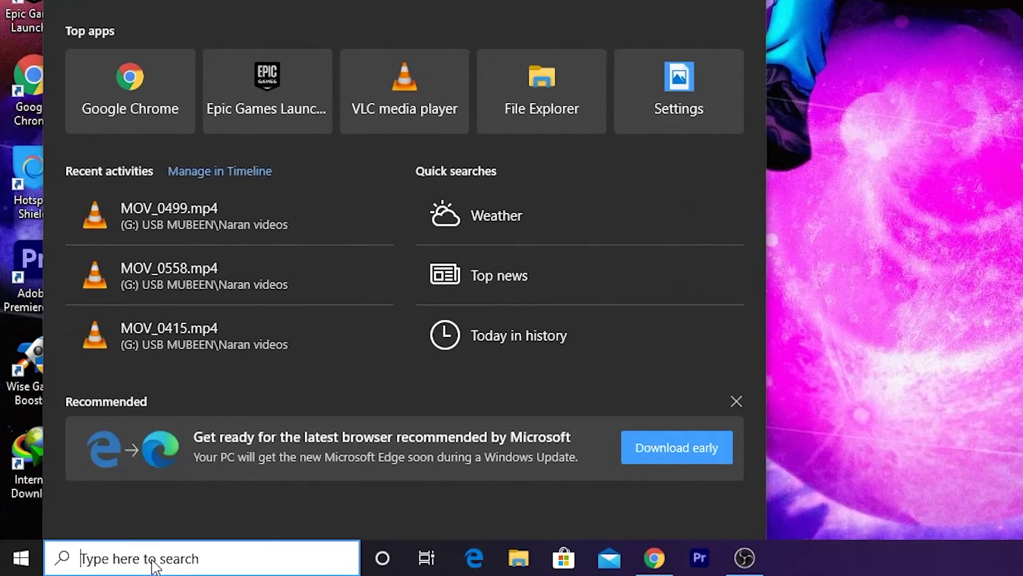
{"action": "type", "text": "c"}
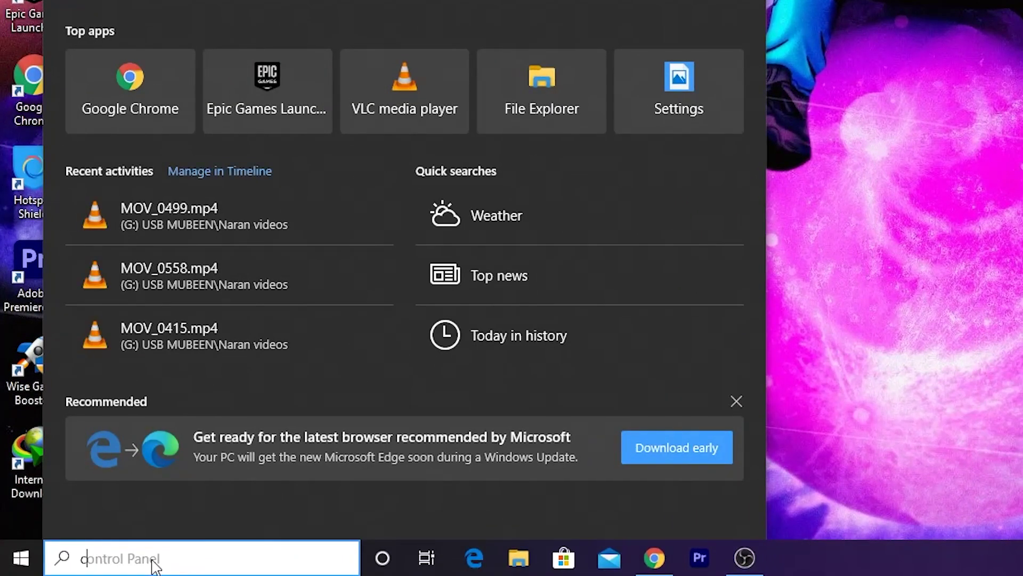
{"action": "type", "text": "rea"}
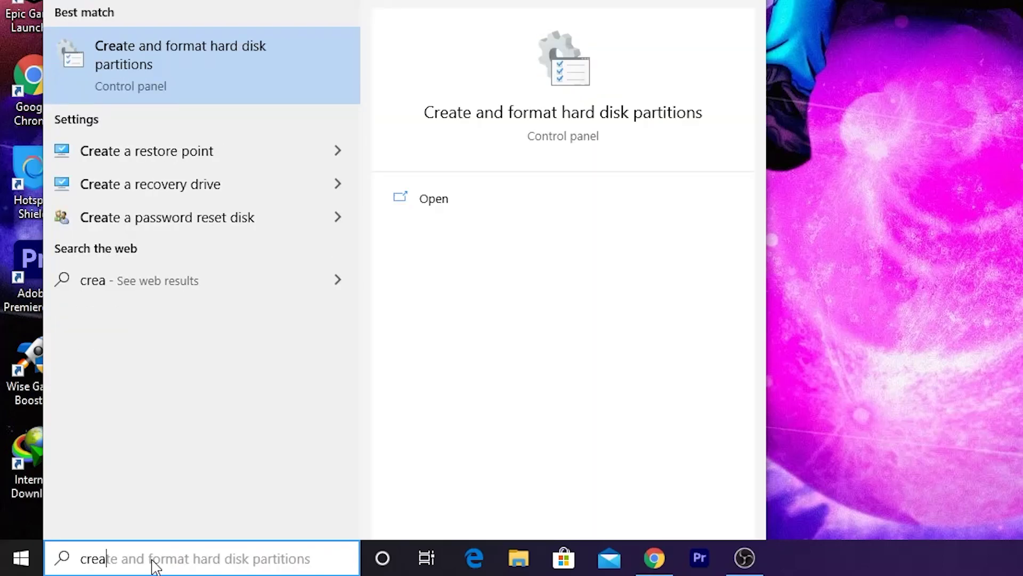
{"action": "key", "text": "BackSpace"}
{"action": "type", "text": "ate"}
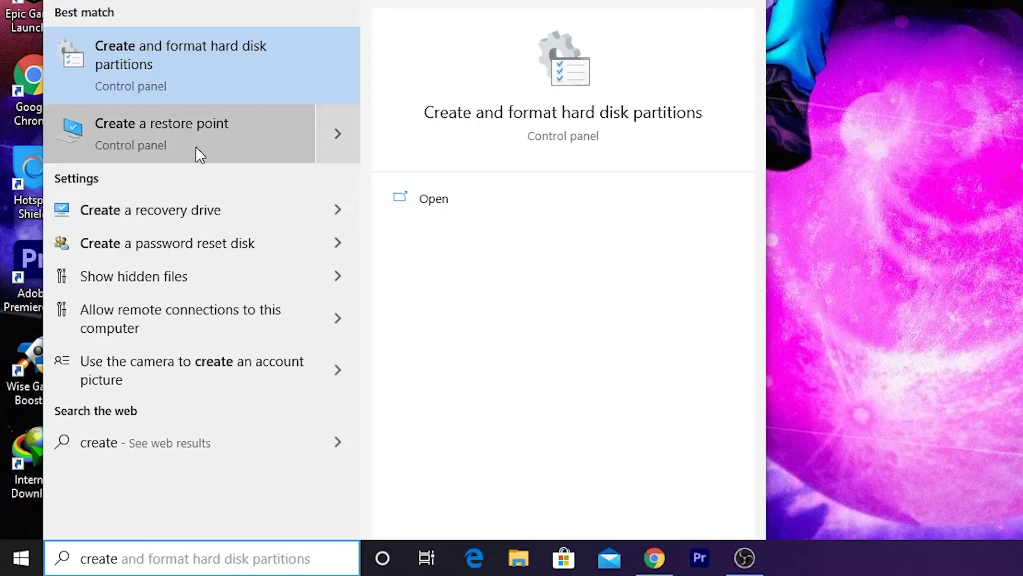
{"action": "left_click", "coordinate": [215, 135]}
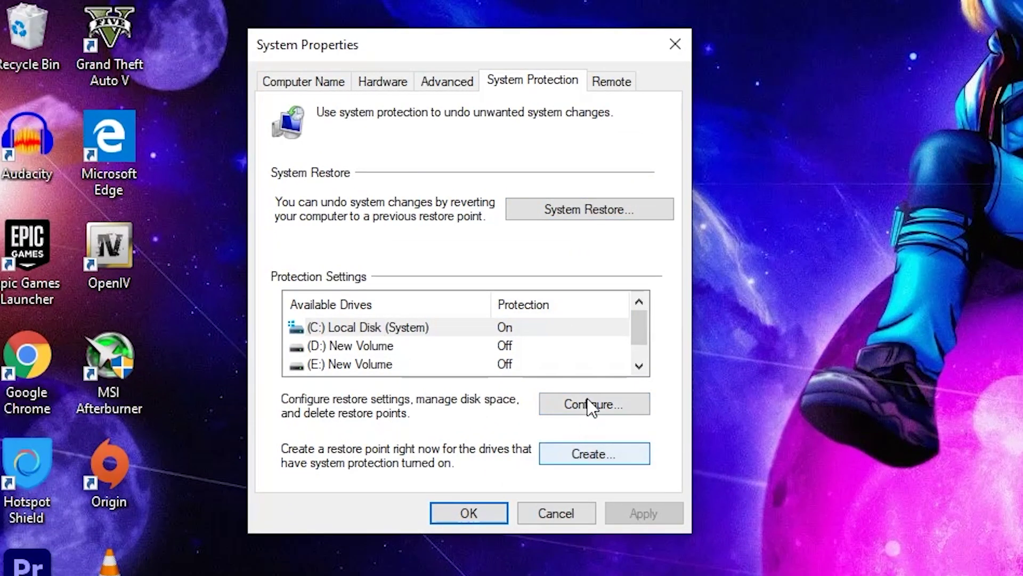
Confirm protection is on for C:, cancel a new restore point, and close System Properties
{"action": "left_click", "coordinate": [539, 234]}
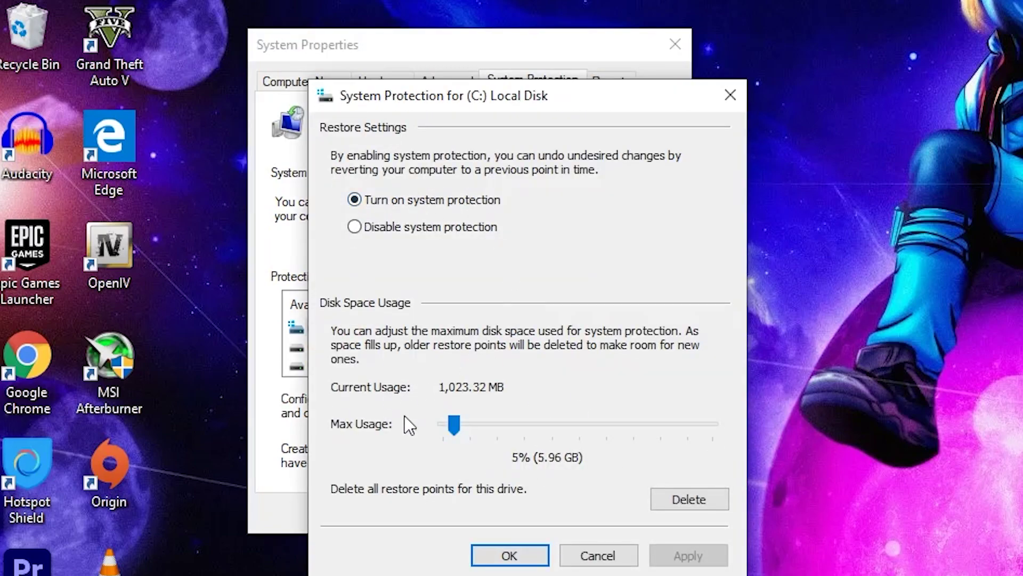
{"action": "left_click", "coordinate": [507, 554]}
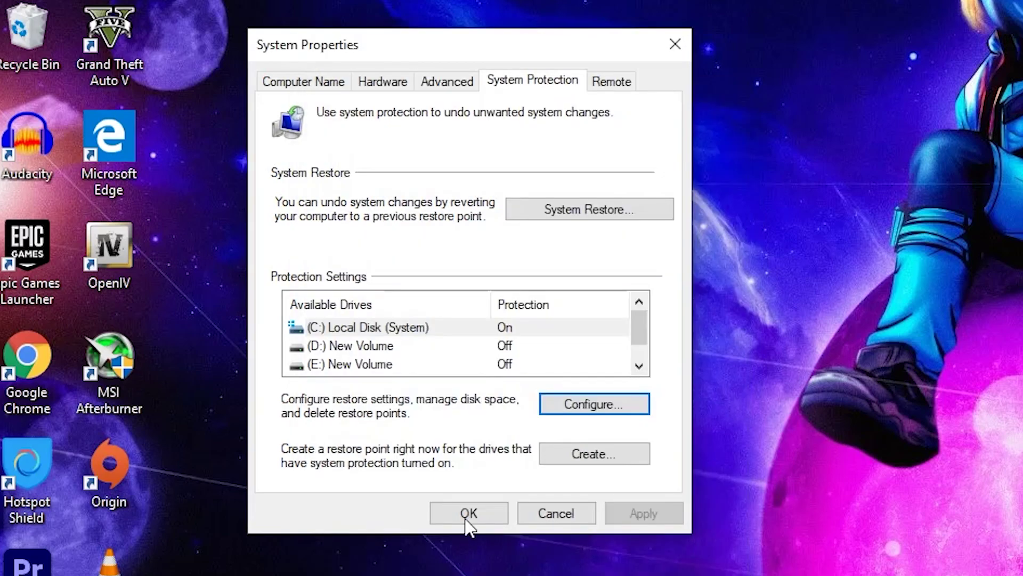
{"action": "left_click", "coordinate": [586, 458]}
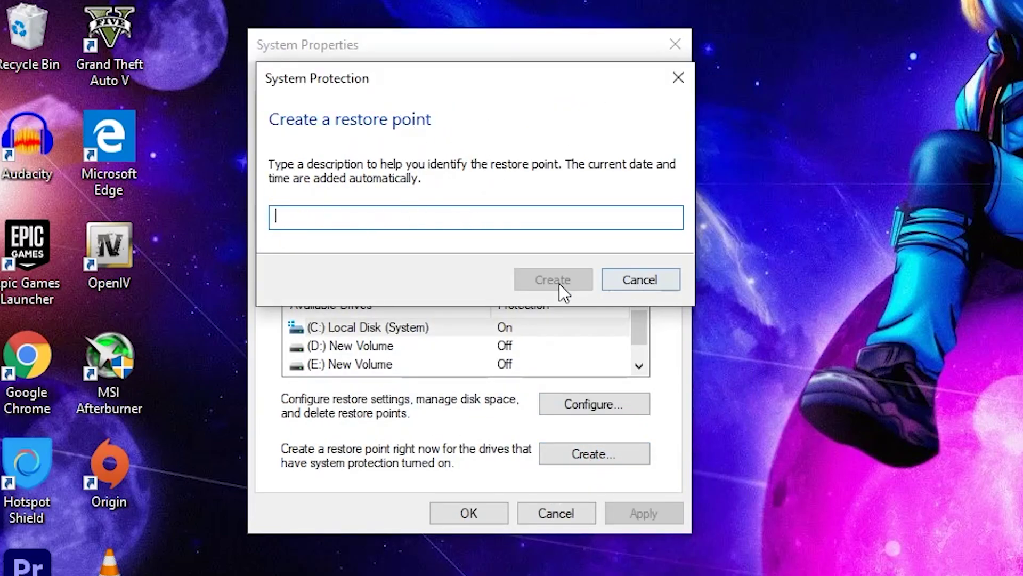
{"action": "left_click", "coordinate": [629, 278]}
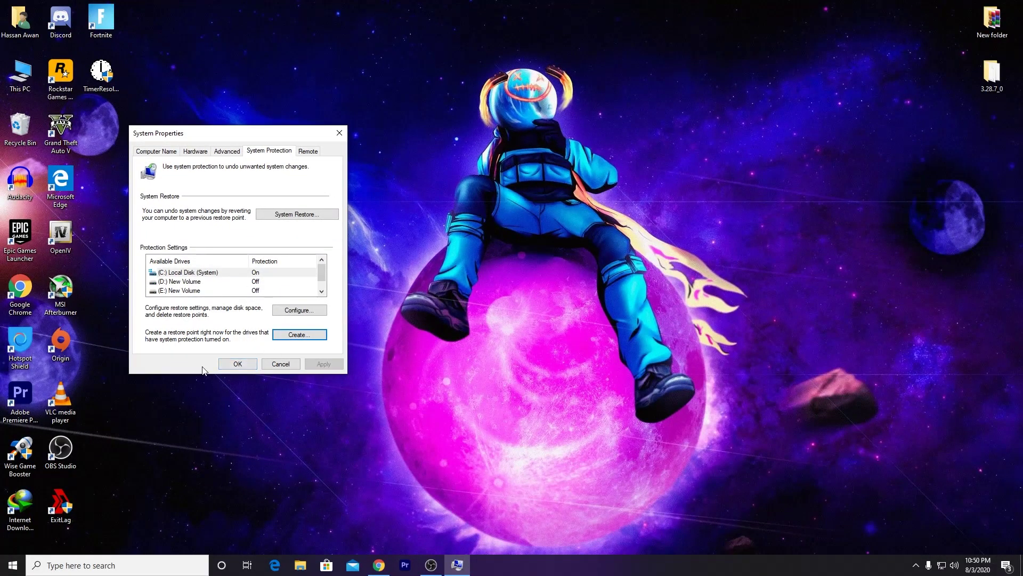
{"action": "left_click", "coordinate": [354, 438]}
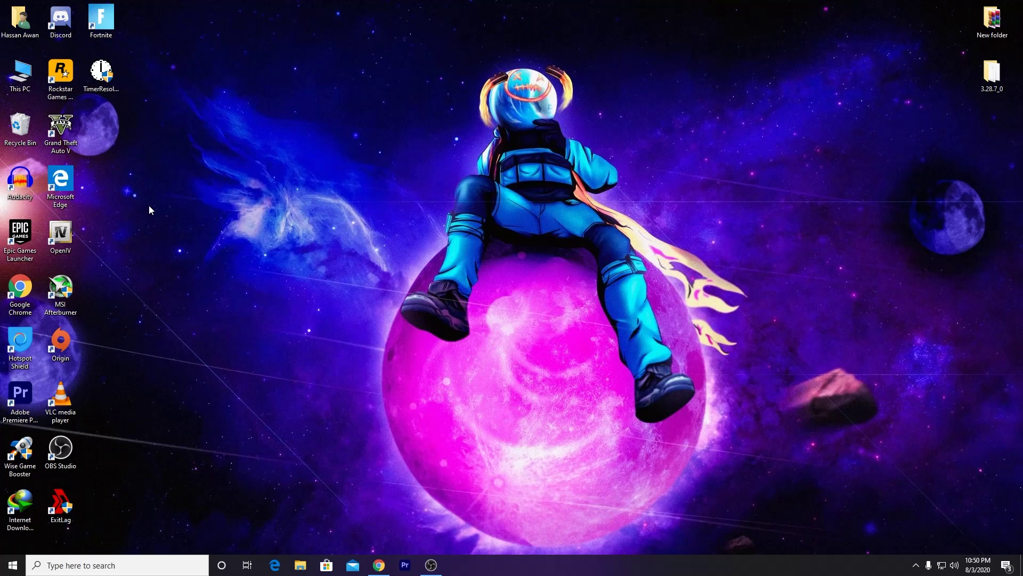
Launch AMD Radeon Software from the desktop menu and show the Gaming list with Fortnite and GTA V
{"action": "right_click", "coordinate": [311, 165]}
{"action": "left_click", "coordinate": [343, 175]}
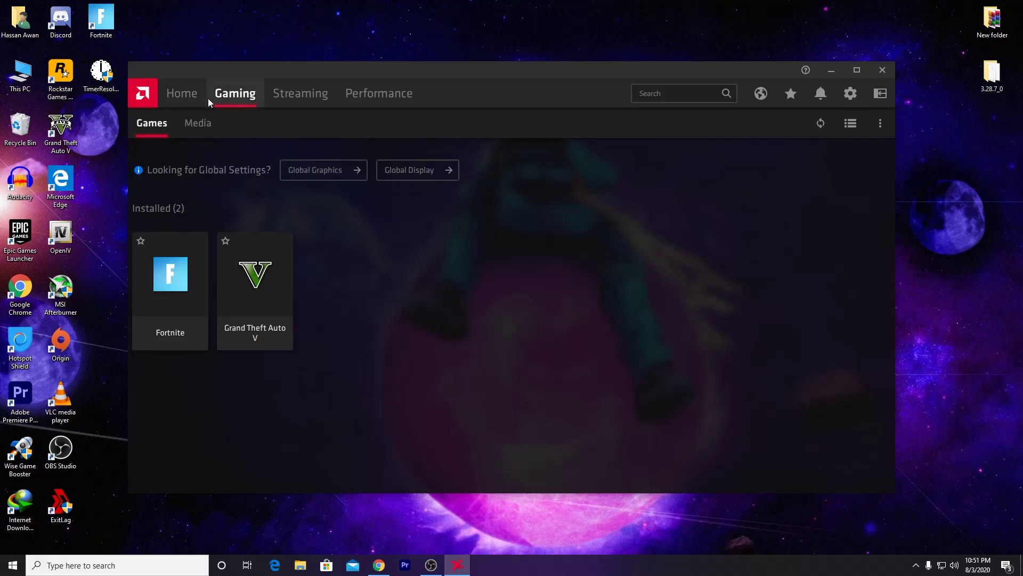
{"action": "left_click", "coordinate": [187, 97]}
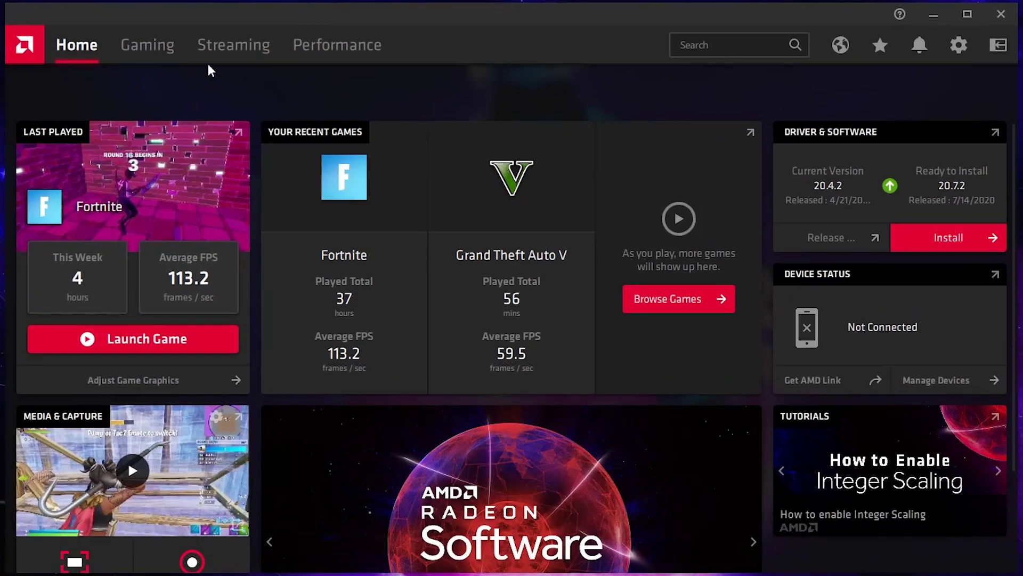
{"action": "left_click", "coordinate": [162, 40]}
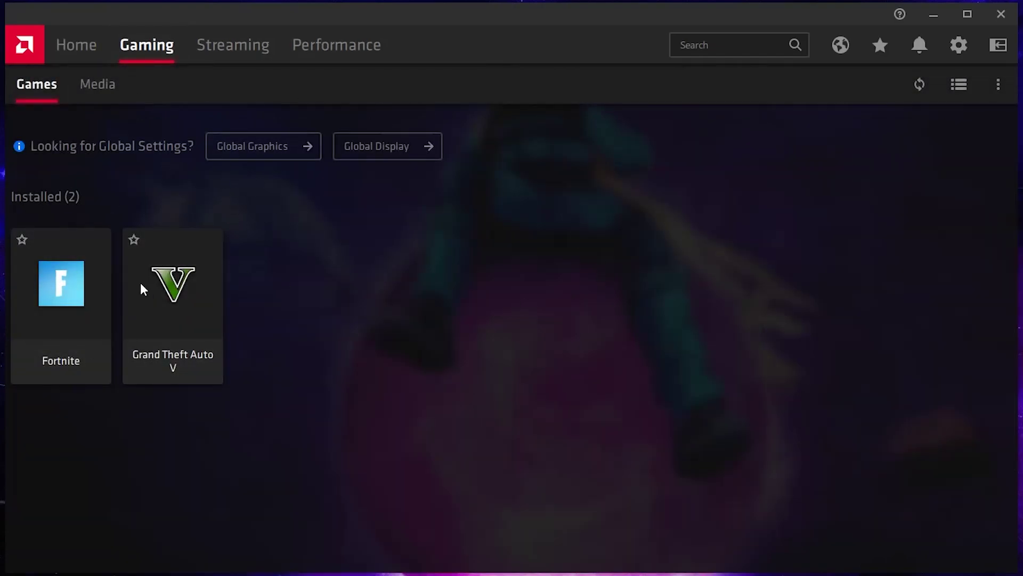
{"action": "left_click", "coordinate": [61, 286]}
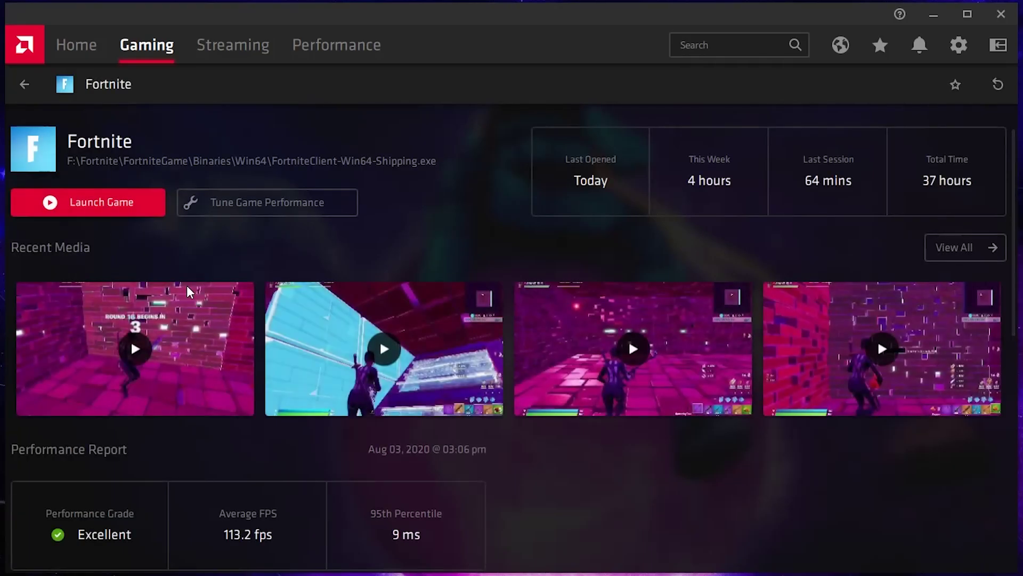
{"action": "scroll", "coordinate": [187, 286], "scroll_direction": "down", "scroll_amount": 10}
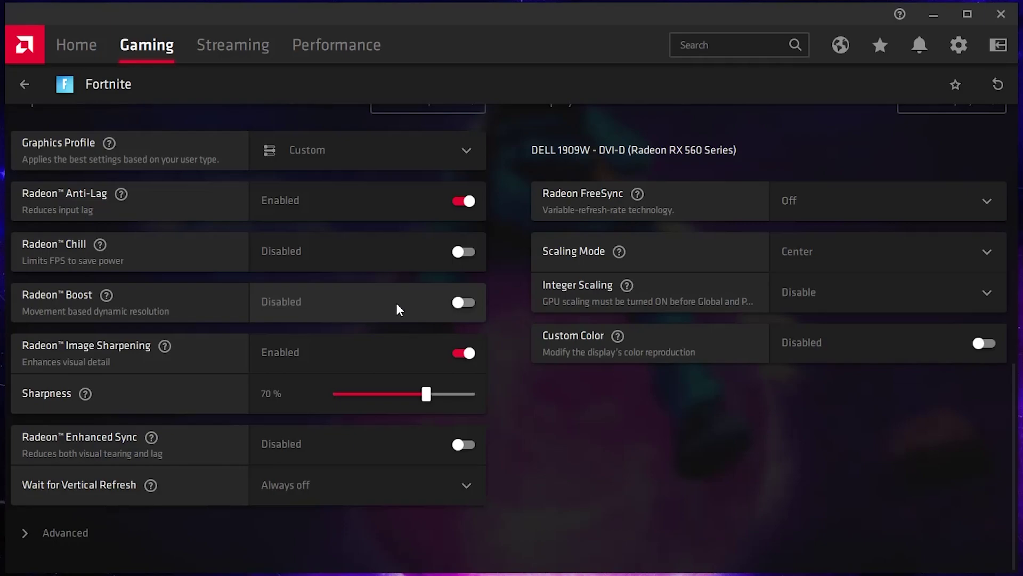
{"action": "left_click", "coordinate": [1002, 16]}
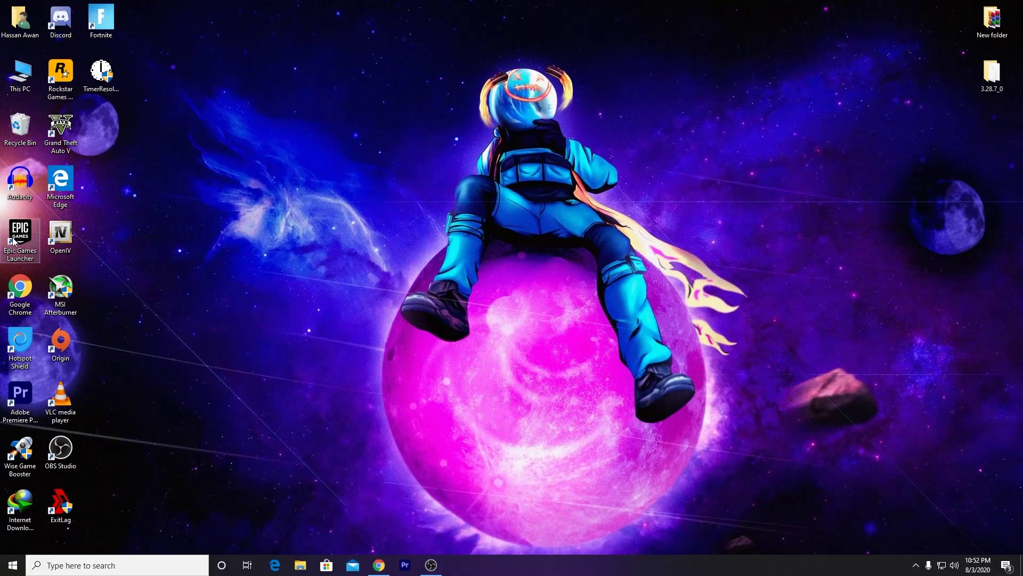
Launch the Epic Games Launcher from its desktop shortcut and move its window right
{"action": "right_click", "coordinate": [15, 235]}
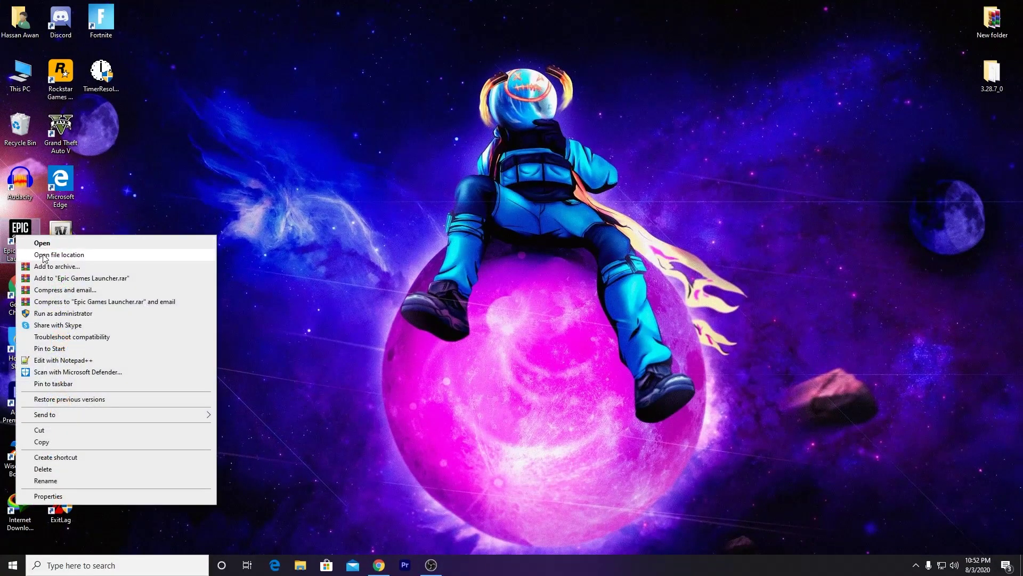
{"action": "left_click", "coordinate": [75, 254]}
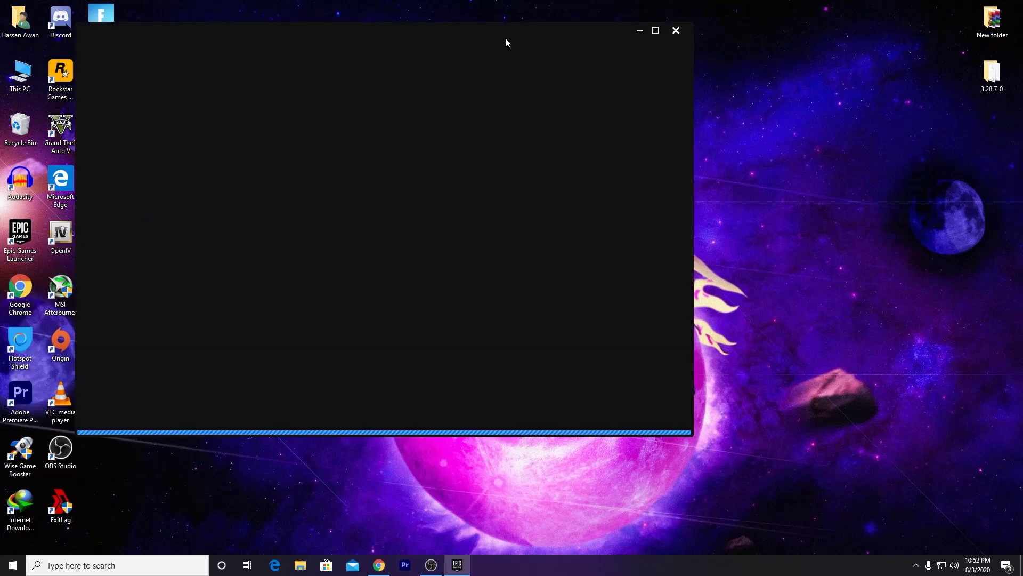
{"action": "left_click_drag", "start_coordinate": [506, 43], "coordinate": [602, 47]}
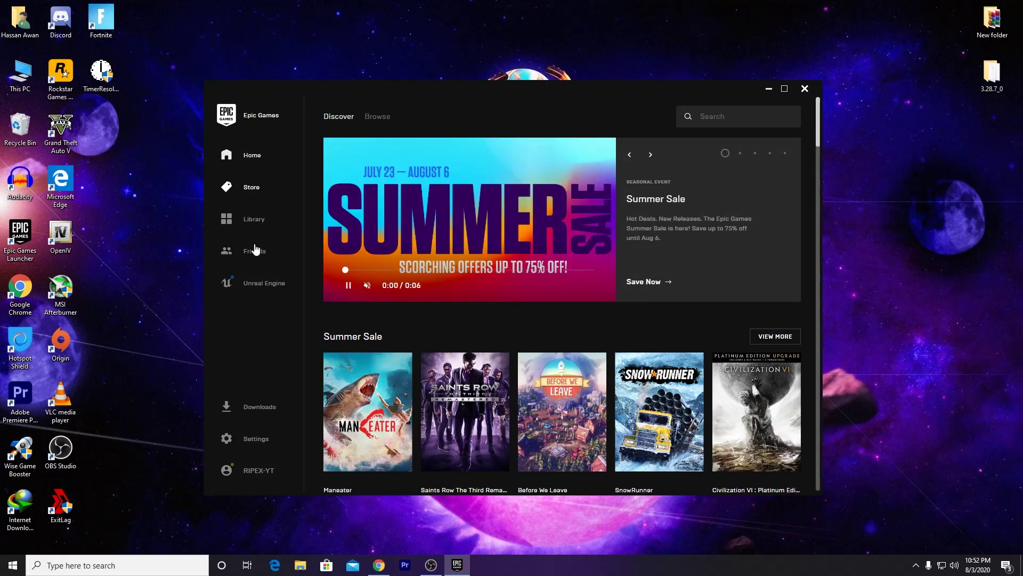
In launcher Settings, enable Fortnite's Additional Command Line Arguments and enter d3d11
{"action": "left_click", "coordinate": [245, 438]}
{"action": "scroll", "coordinate": [382, 380], "scroll_direction": "down", "scroll_amount": 5}
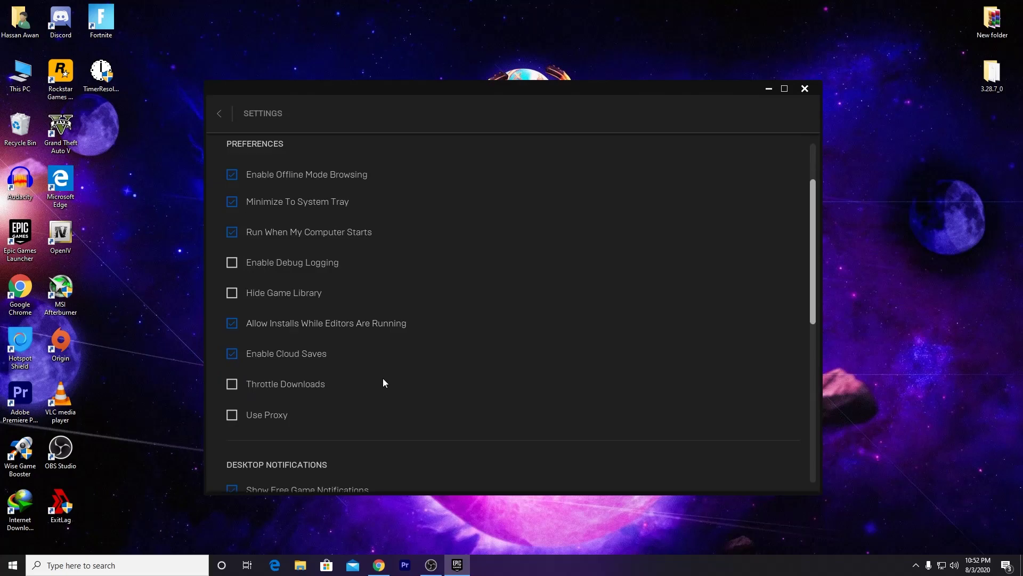
{"action": "scroll", "coordinate": [341, 408], "scroll_direction": "down", "scroll_amount": 4}
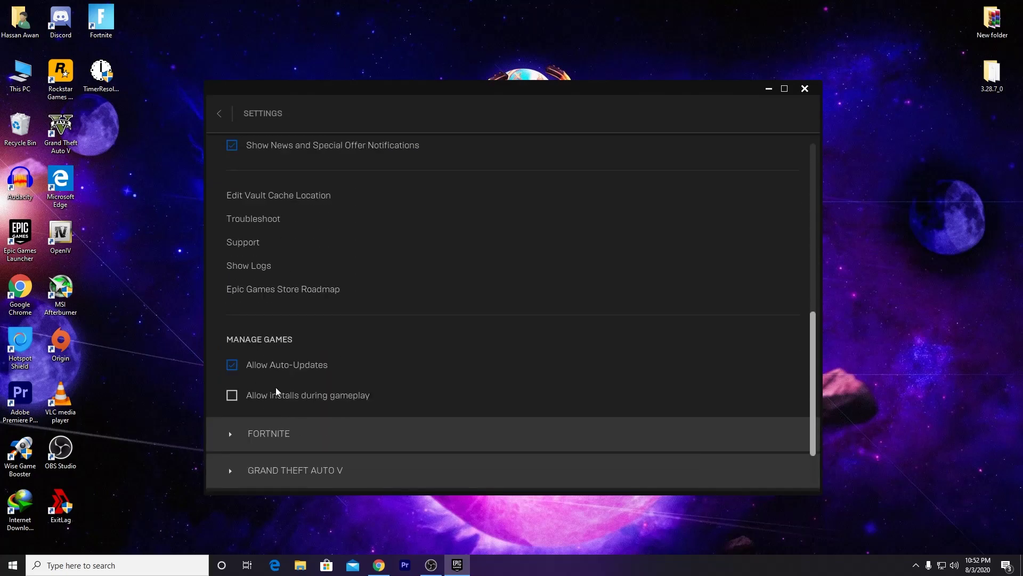
{"action": "left_click", "coordinate": [231, 434]}
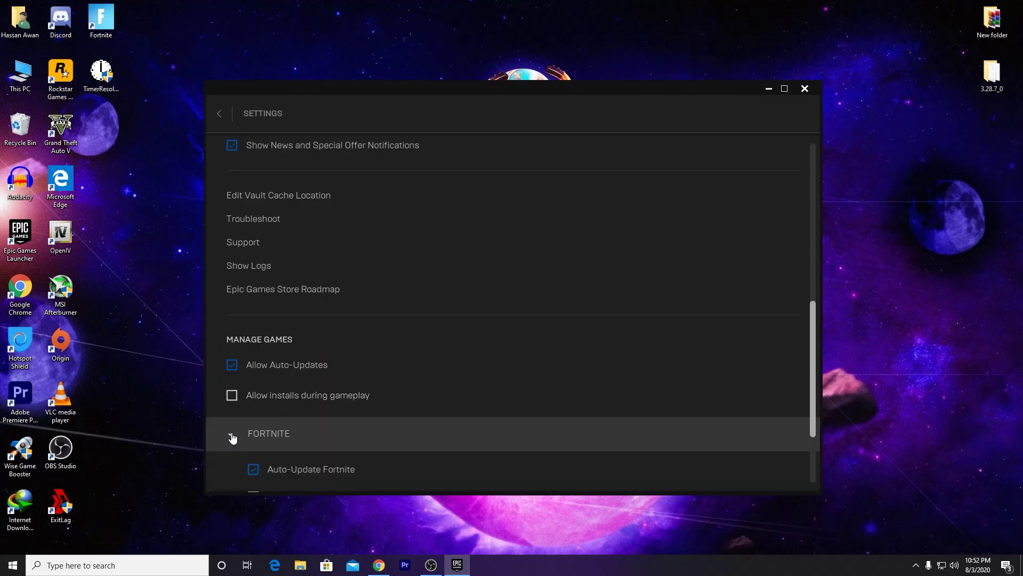
{"action": "scroll", "coordinate": [232, 437], "scroll_direction": "down", "scroll_amount": 1}
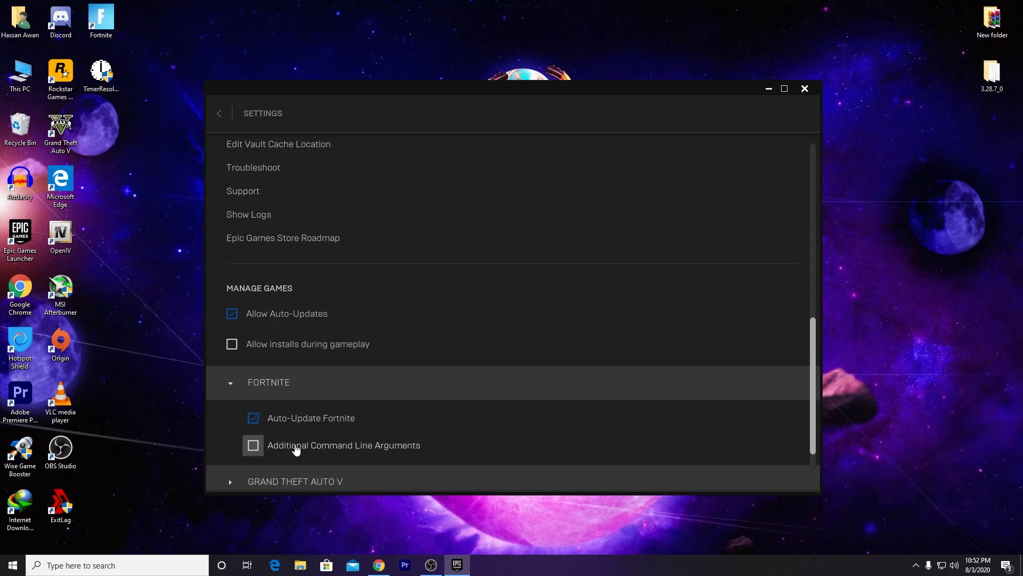
{"action": "left_click", "coordinate": [296, 450]}
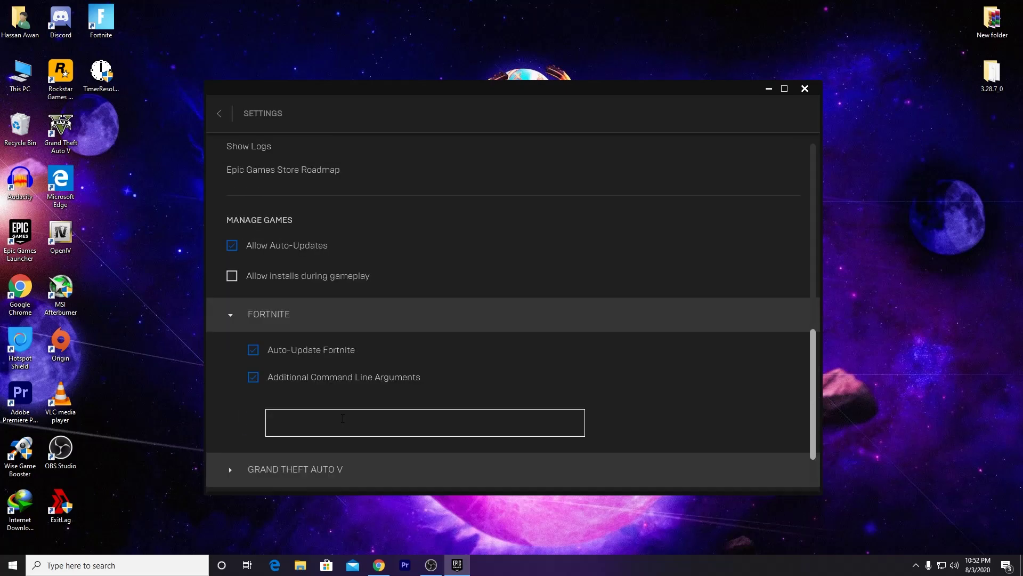
{"action": "left_click", "coordinate": [342, 418]}
{"action": "type", "text": "d3d11"}
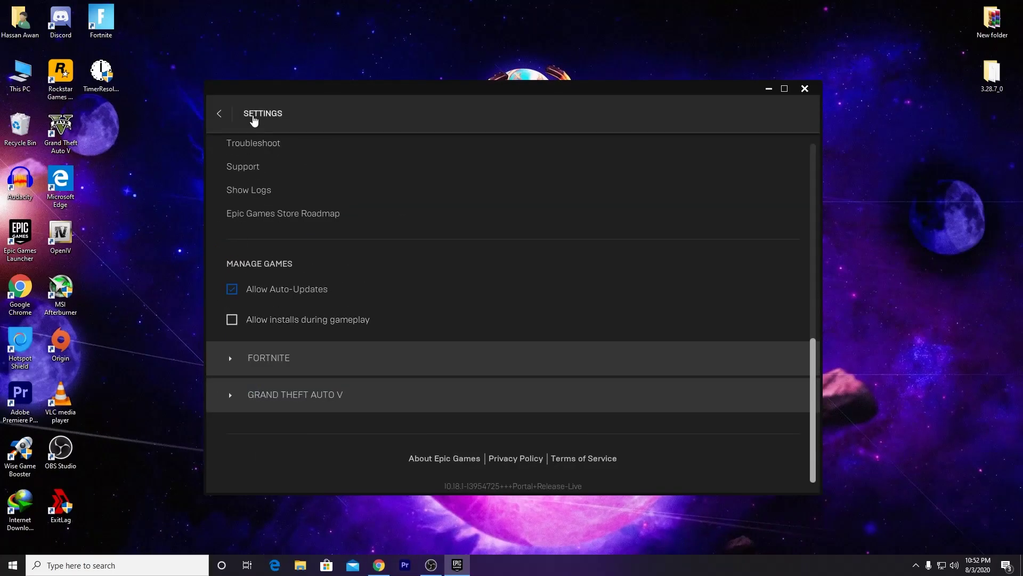
Return to the launcher's Home page and minimize the launcher
{"action": "left_click", "coordinate": [254, 122]}
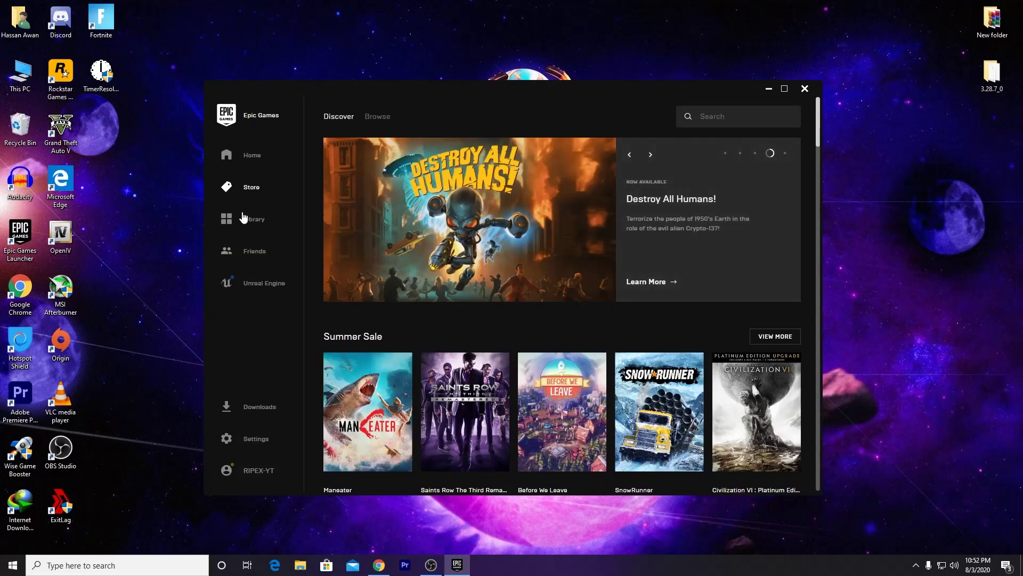
{"action": "left_click", "coordinate": [252, 154]}
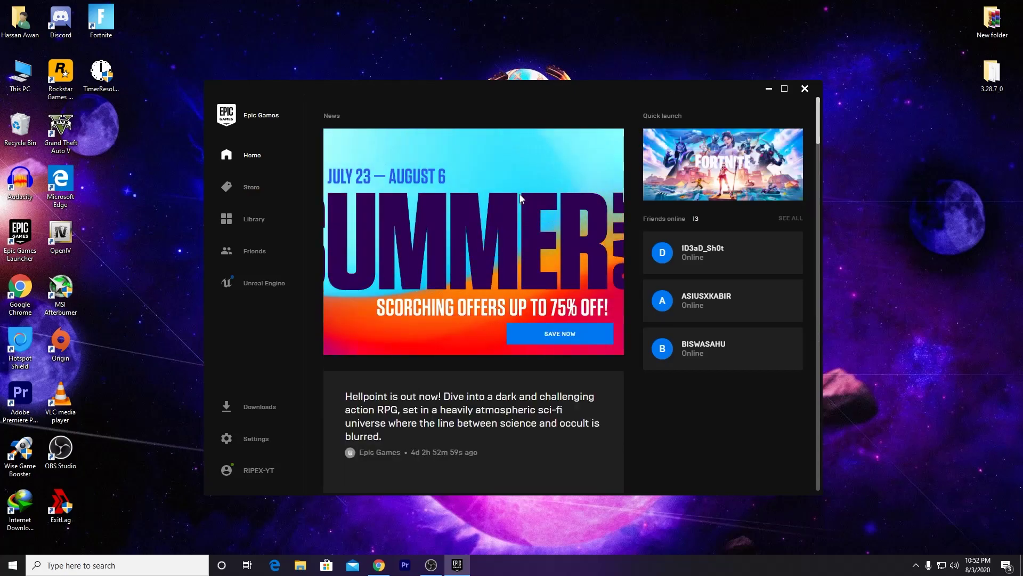
{"action": "left_click", "coordinate": [768, 89]}
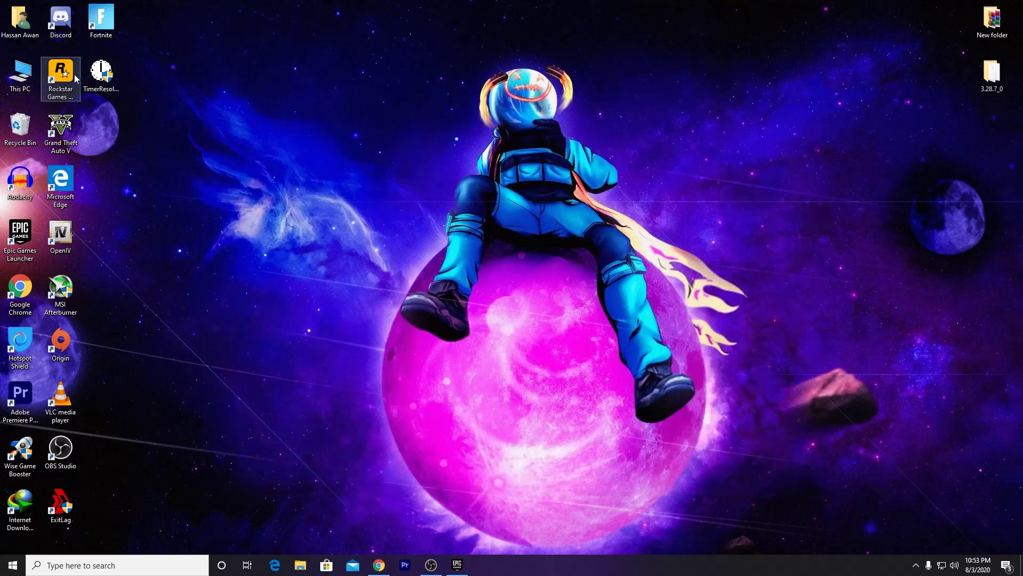
Browse to F:\Fortnite\FortniteGame\Binaries\Win64\BattlEye in File Explorer
{"action": "double_click", "coordinate": [21, 87]}
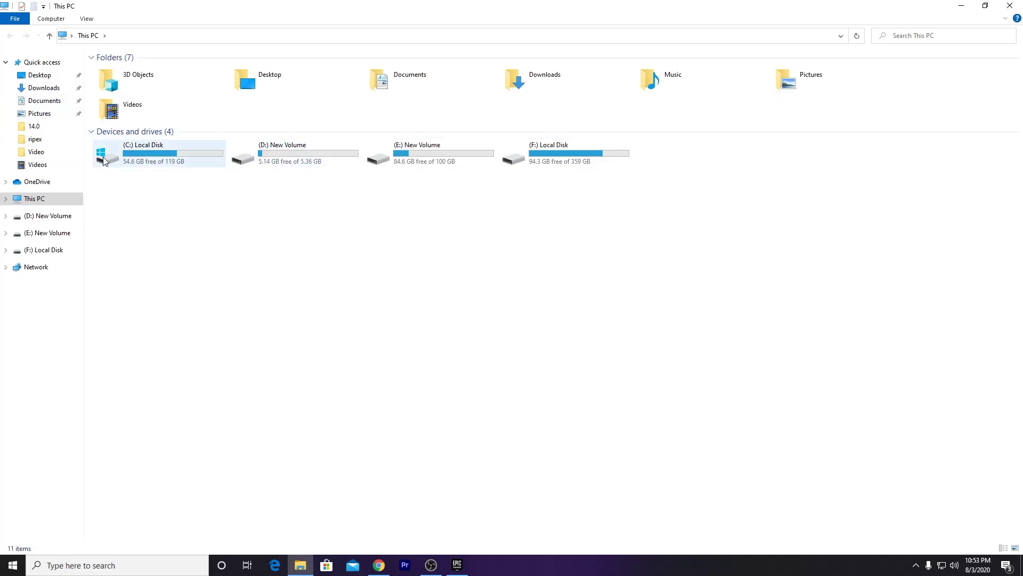
{"action": "key", "text": "Right"}
{"action": "left_click", "coordinate": [410, 262]}
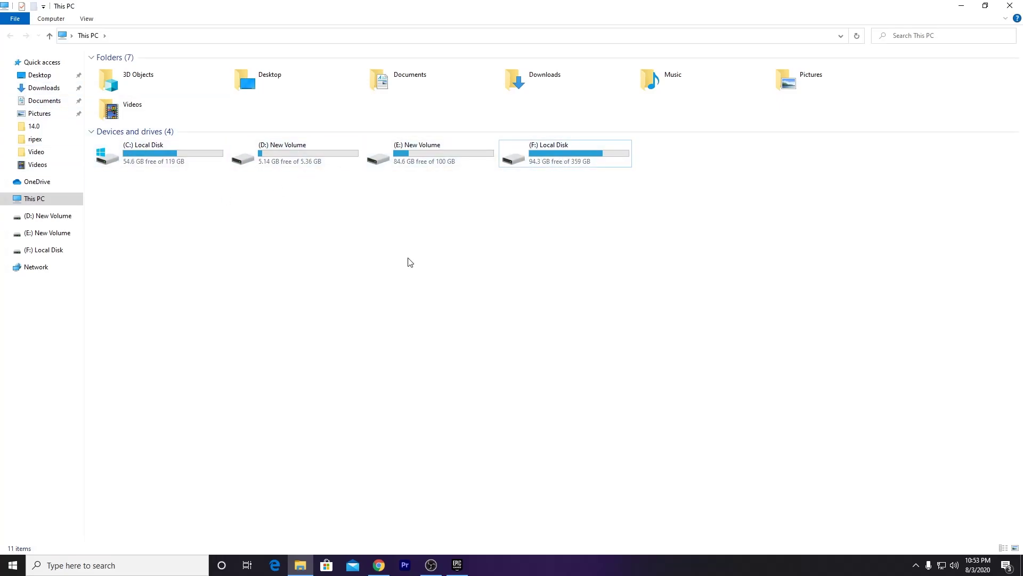
{"action": "double_click", "coordinate": [554, 151]}
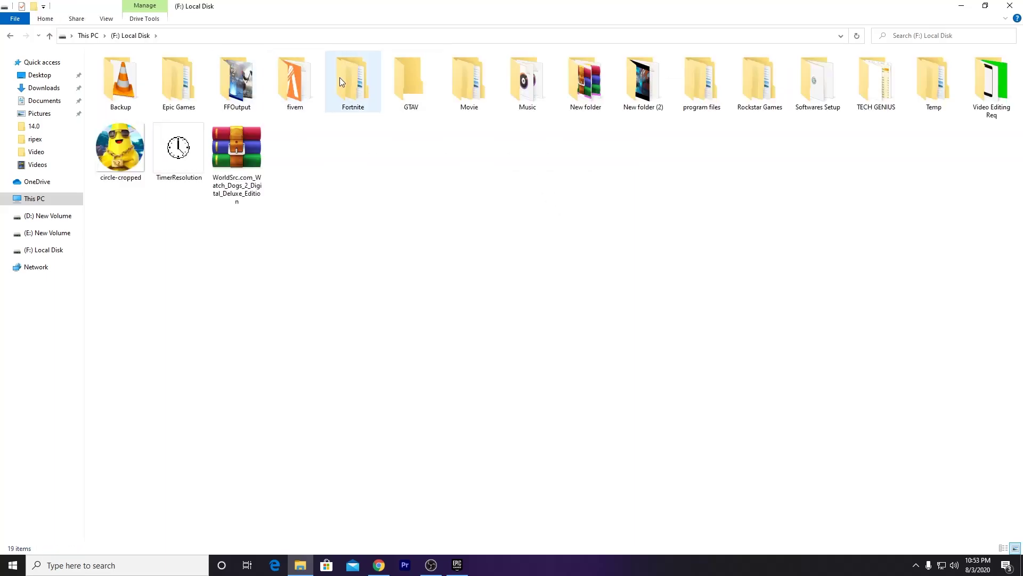
{"action": "double_click", "coordinate": [357, 77]}
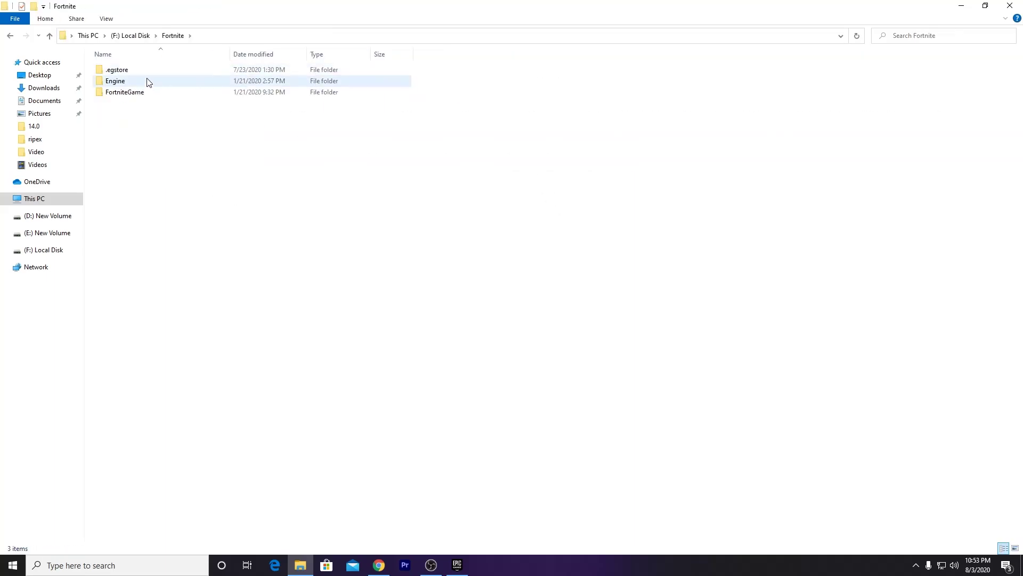
{"action": "double_click", "coordinate": [131, 94]}
{"action": "double_click", "coordinate": [131, 73]}
{"action": "double_click", "coordinate": [131, 82]}
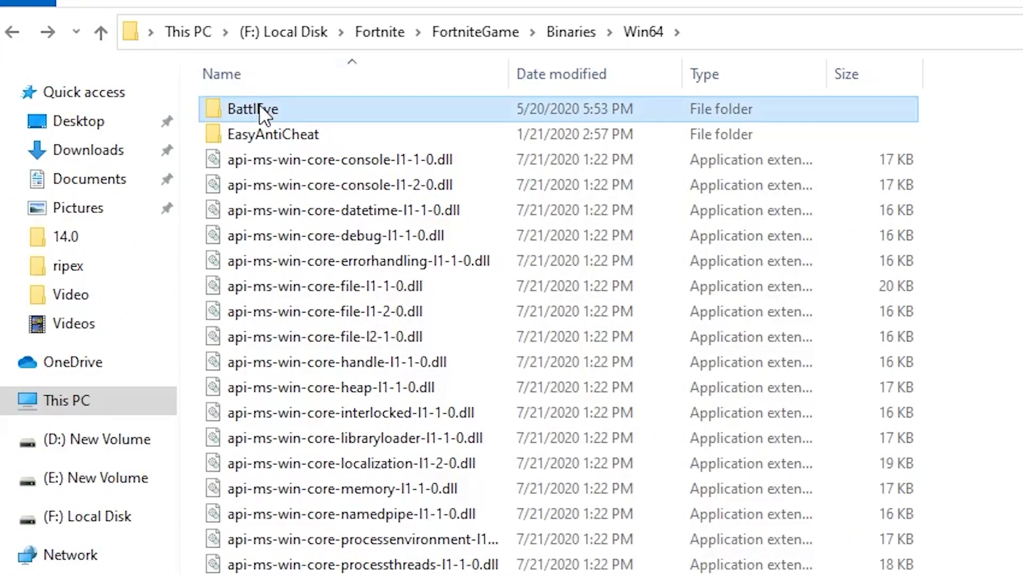
{"action": "double_click", "coordinate": [117, 70]}
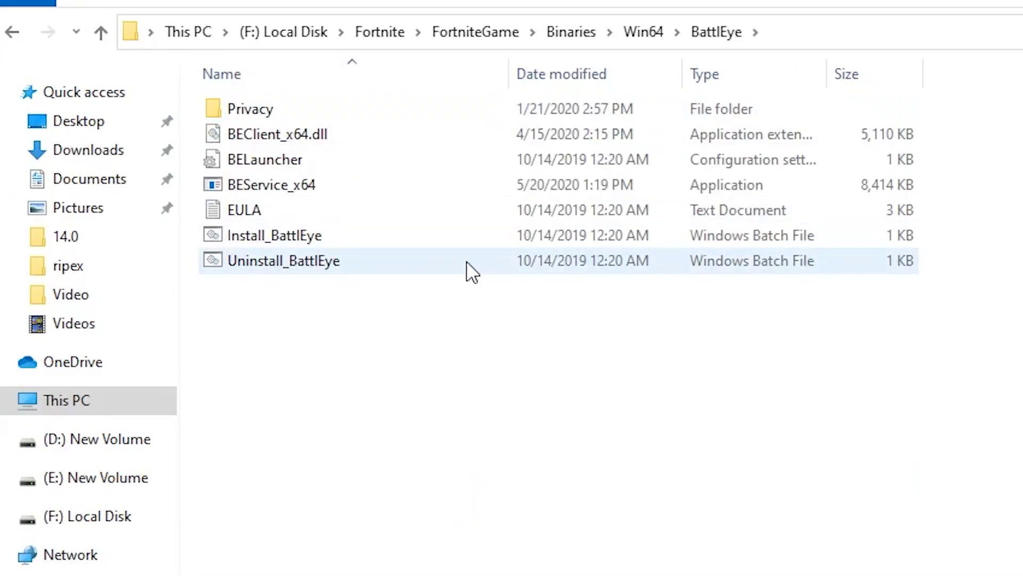
Run Uninstall_BattlEye and then Install_BattlEye as administrator
{"action": "right_click", "coordinate": [258, 261]}
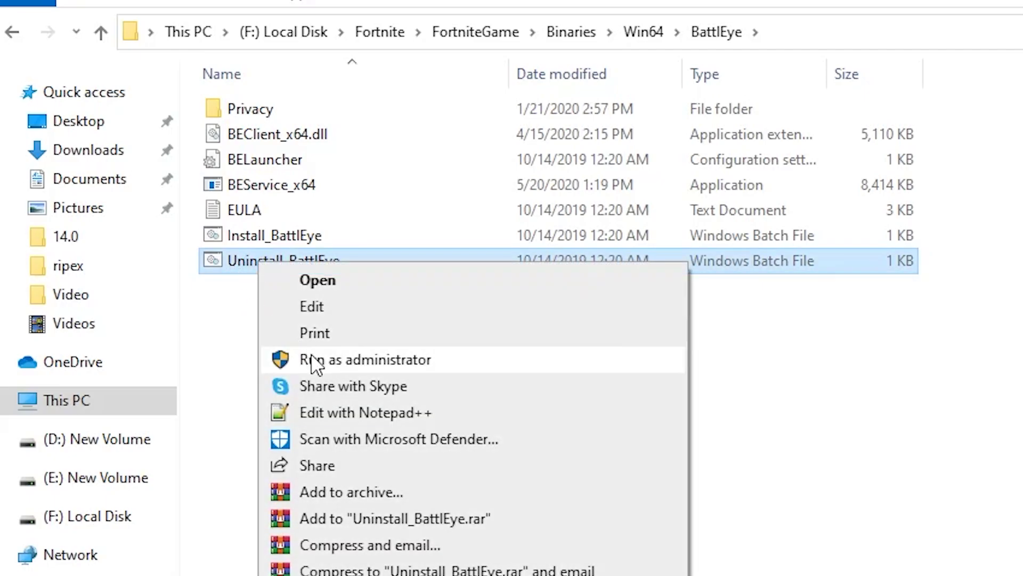
{"action": "left_click", "coordinate": [314, 360]}
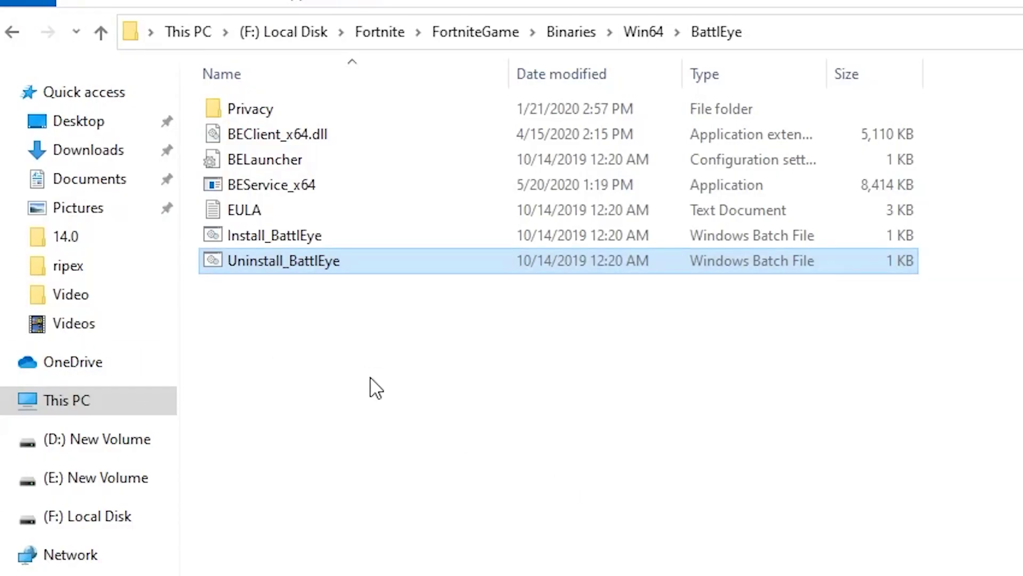
{"action": "right_click", "coordinate": [248, 235]}
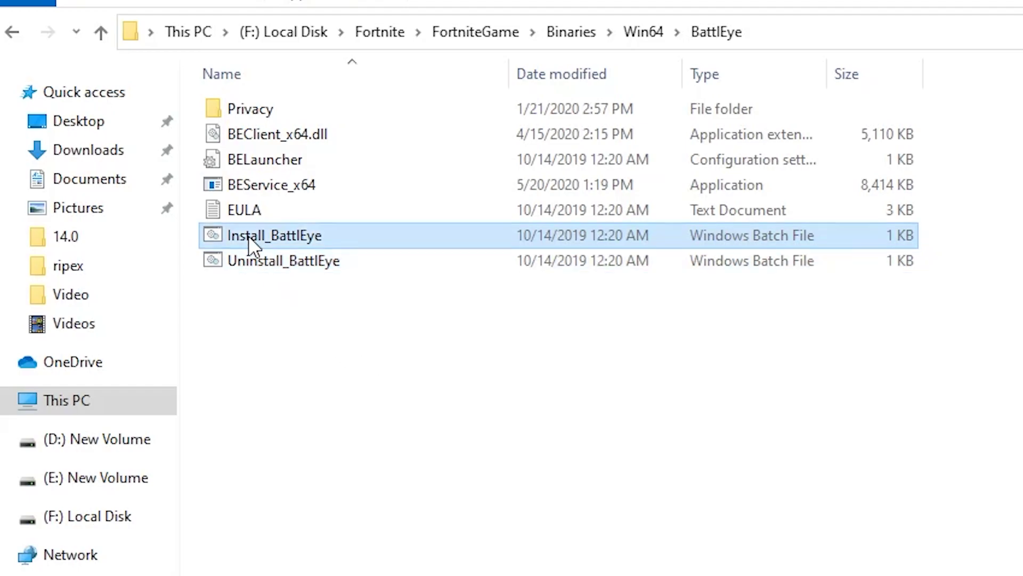
{"action": "left_click", "coordinate": [306, 336]}
Go back up to the Win64 folder and bring up FortniteClient-Win64-Shipping's context menu
{"action": "key", "text": "alt+Up"}
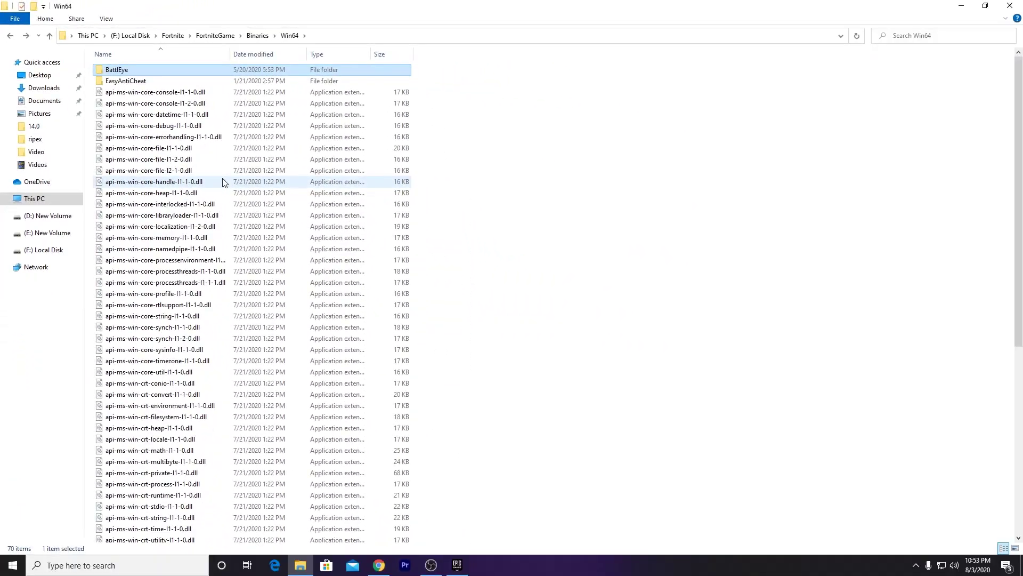
{"action": "scroll", "coordinate": [223, 182], "scroll_direction": "down", "scroll_amount": 9}
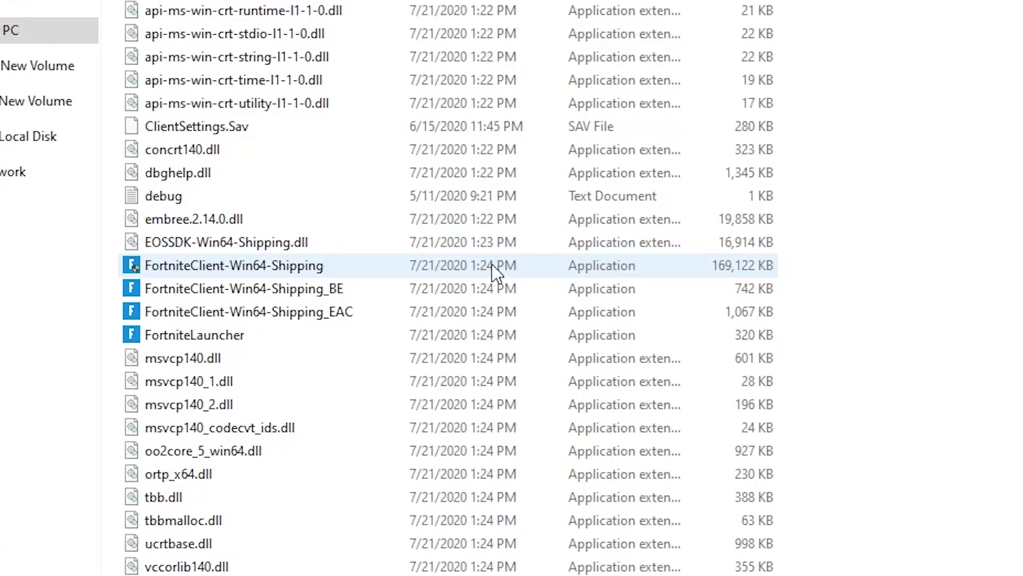
{"action": "right_click", "coordinate": [260, 261]}
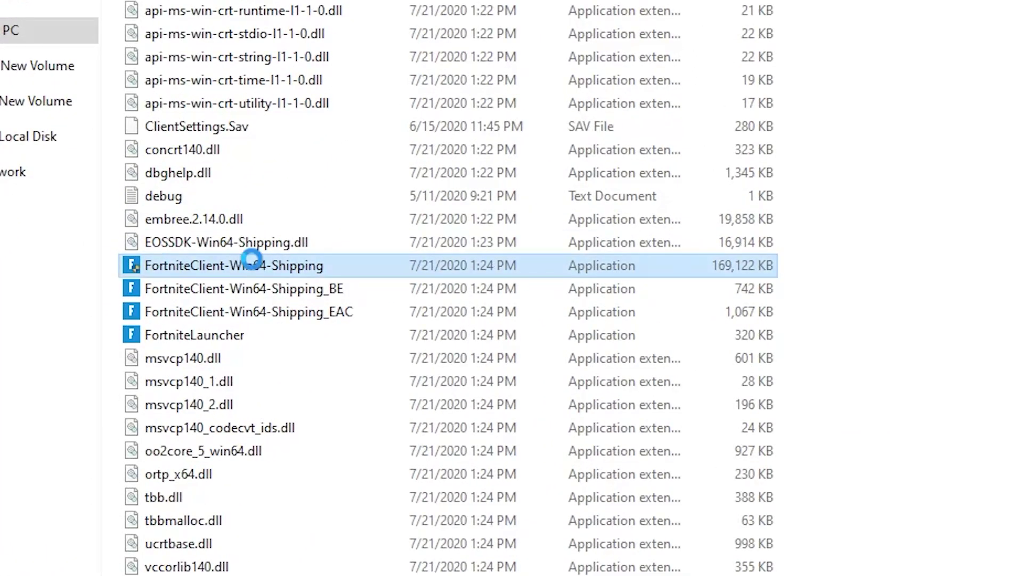
Open the Compatibility tab of FortniteClient-Win64-Shipping's Properties
{"action": "left_click", "coordinate": [327, 244]}
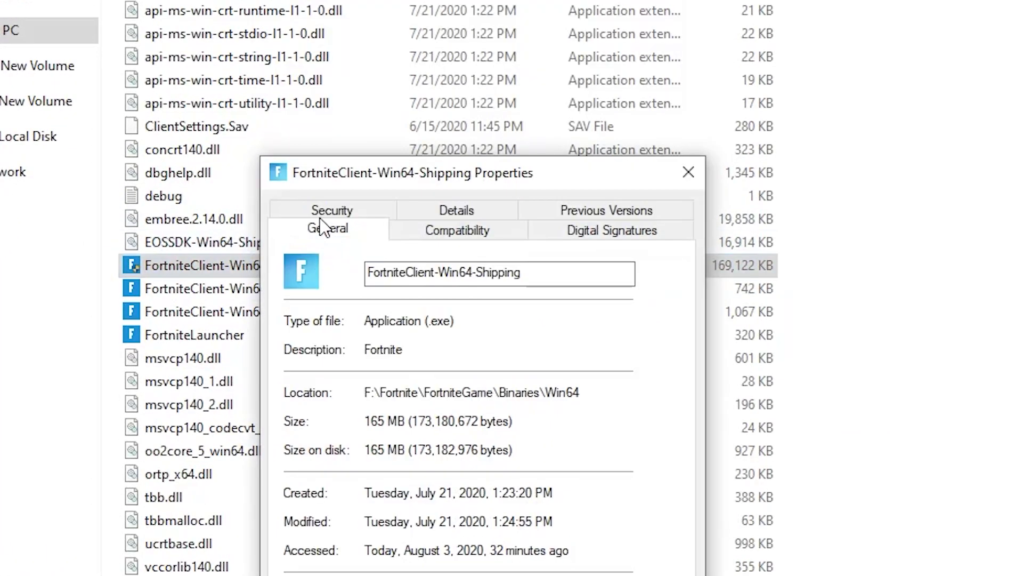
{"action": "left_click", "coordinate": [469, 230]}
{"action": "left_click_drag", "start_coordinate": [410, 175], "coordinate": [477, 0]}
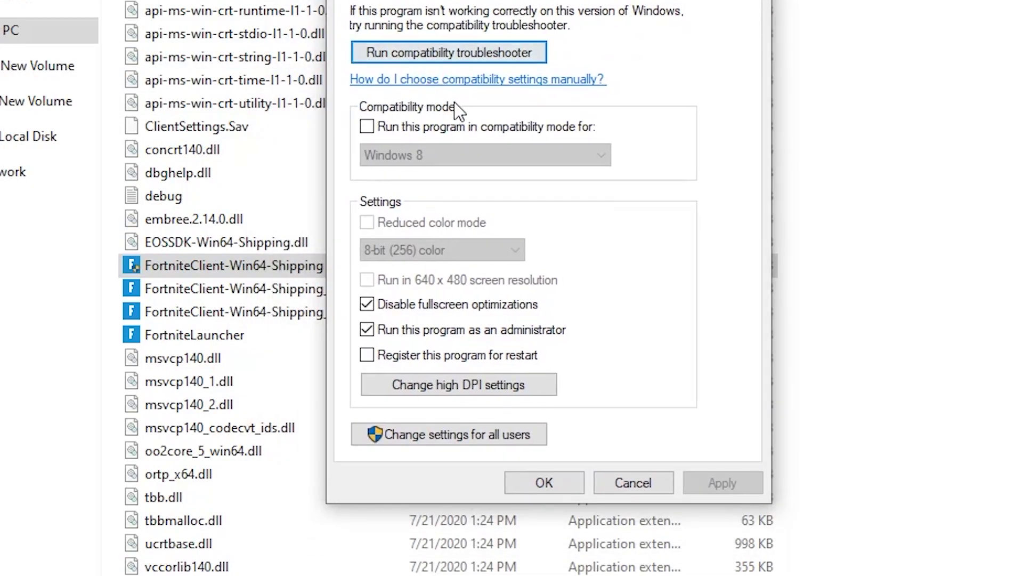
Enable Windows 8 compatibility mode, run as administrator, disable fullscreen optimizations, and apply
{"action": "left_click", "coordinate": [527, 128]}
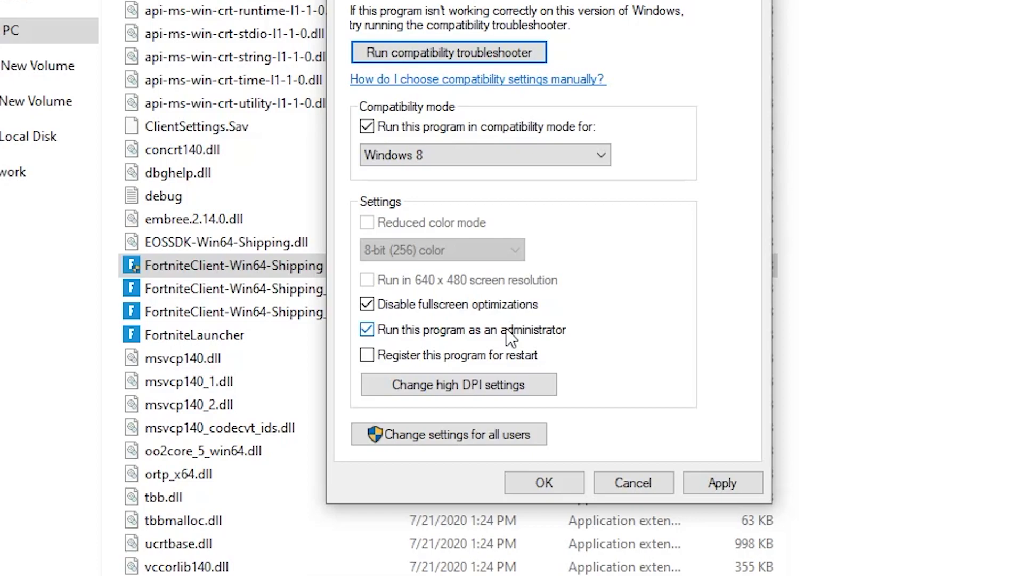
{"action": "left_click", "coordinate": [365, 328]}
{"action": "left_click", "coordinate": [367, 304]}
{"action": "left_click", "coordinate": [415, 302]}
{"action": "left_click", "coordinate": [735, 483]}
{"action": "left_click", "coordinate": [561, 478]}
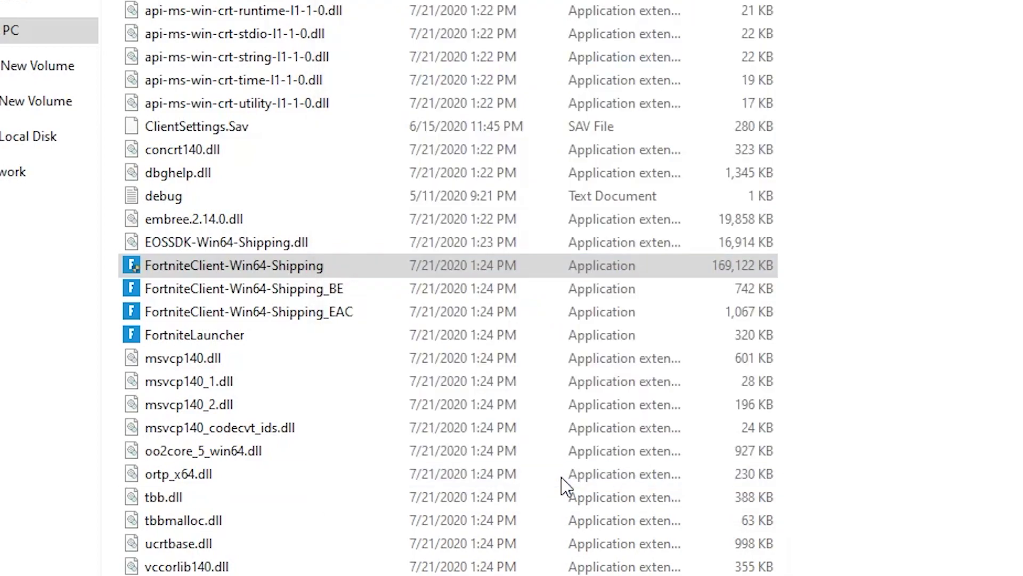
{"action": "left_click_drag", "start_coordinate": [811, 296], "coordinate": [402, 359]}
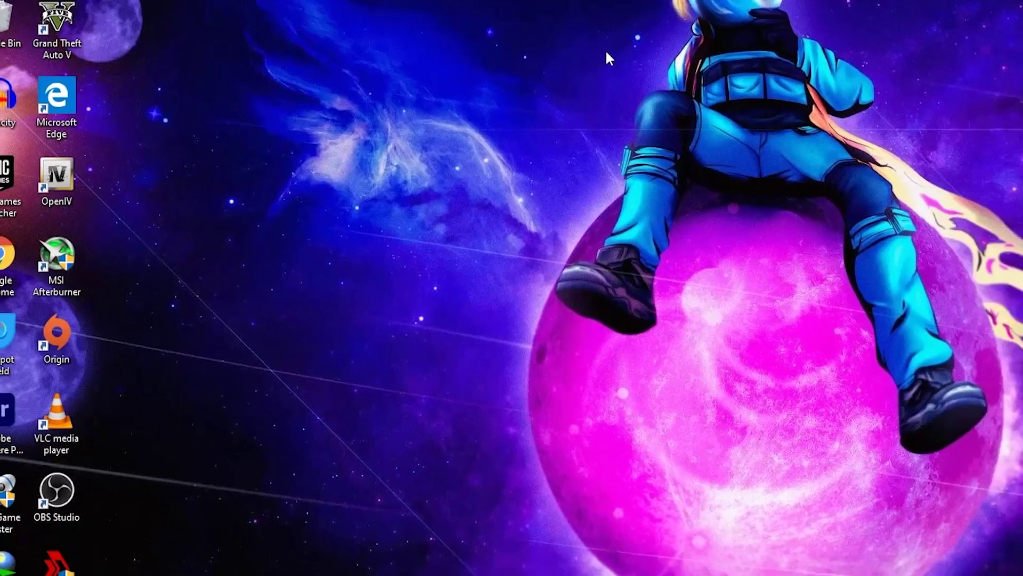